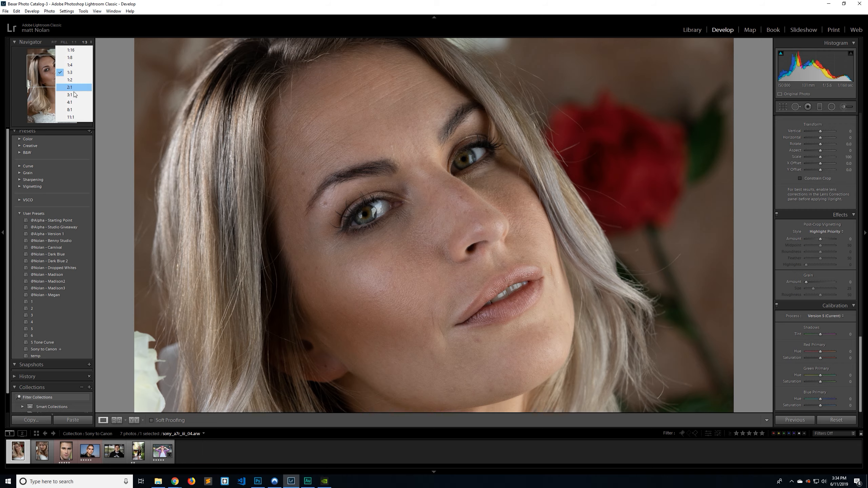
Set the zoom ratio to 1:3 and examine the bridal portrait's face up close
scroll(432, 246, "up", 5)
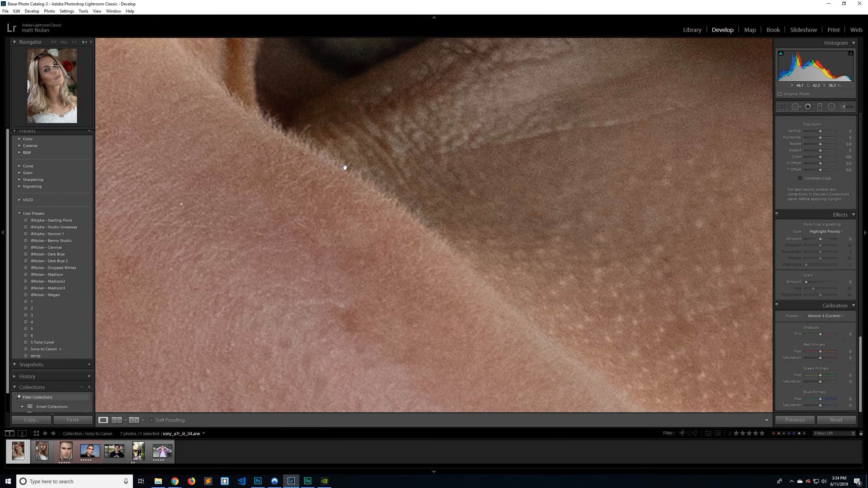
left_click(358, 176)
left_click(86, 43)
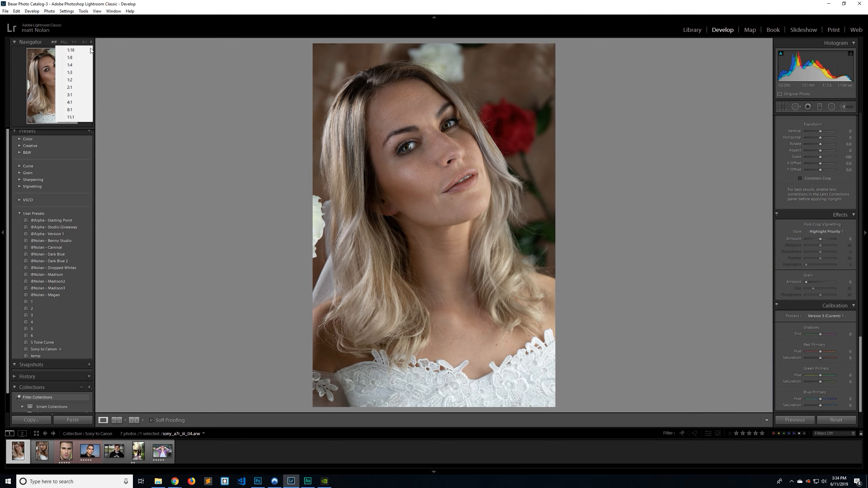
left_click(79, 73)
left_click_drag(448, 210, 440, 113)
left_click(459, 166)
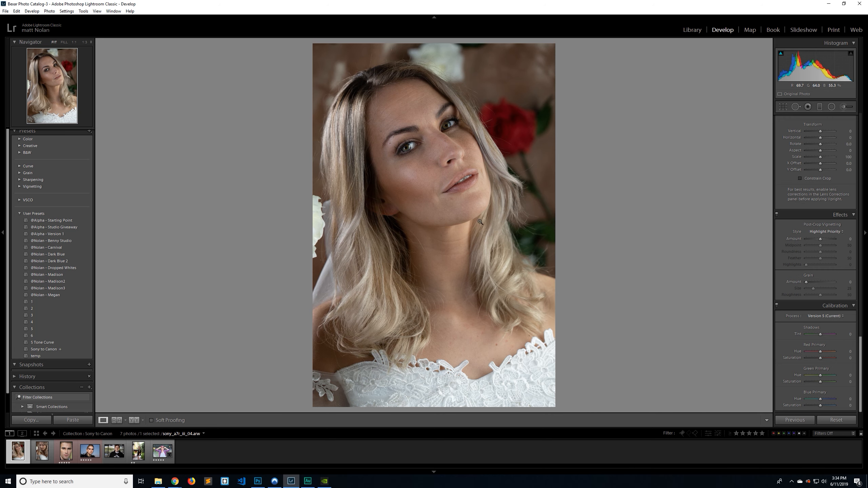
scroll(818, 168, "up", 15)
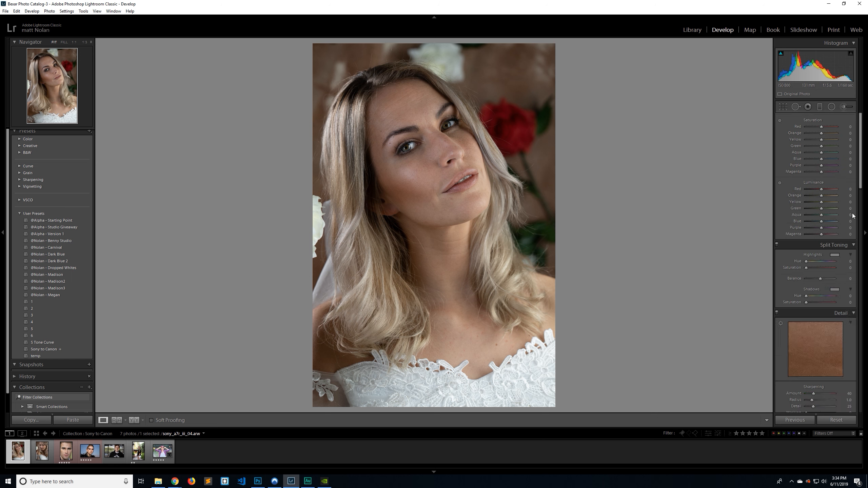
left_click_drag(814, 163, 823, 170)
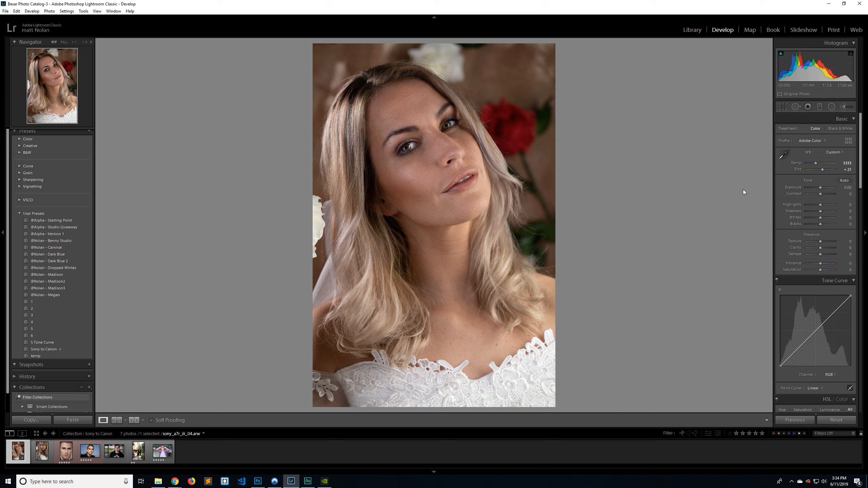
left_click(829, 421)
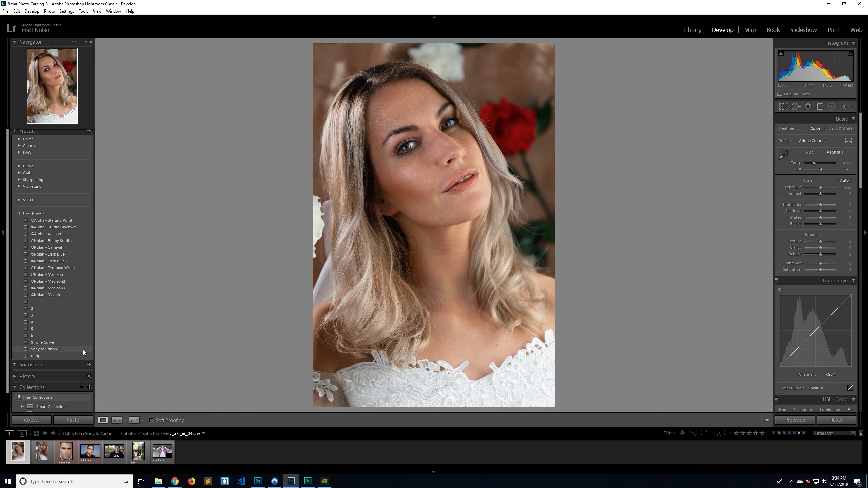
Apply the Sony to Canon user preset to the first bridal portrait and check the face up close
left_click(82, 350)
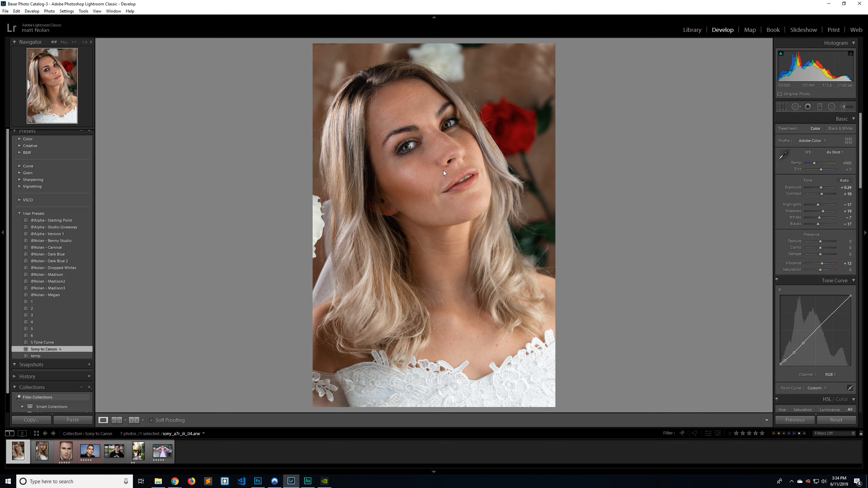
left_click(431, 188)
scroll(464, 176, "down", 2)
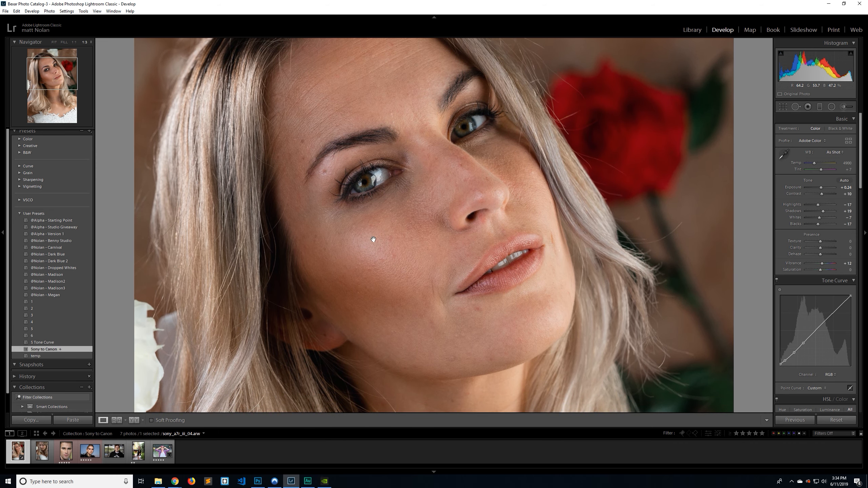
left_click(423, 259)
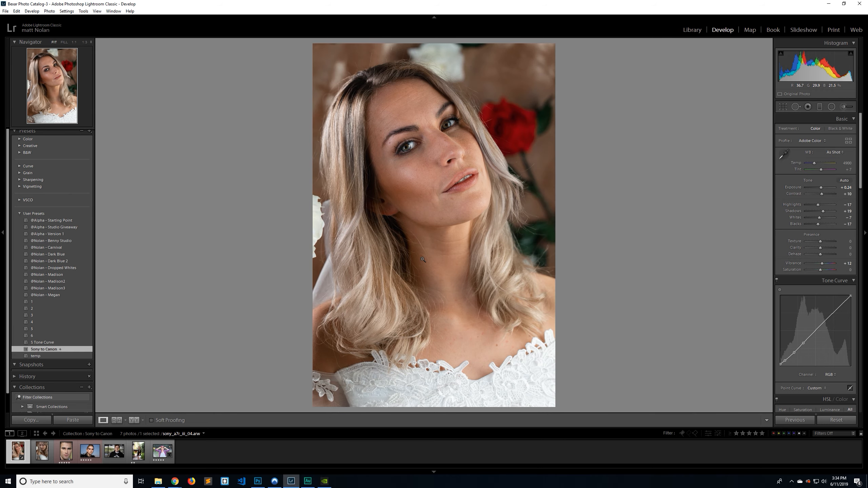
Compare the first portrait's face up close before and after the preset
left_click(472, 167)
scroll(619, 215, "down", 1)
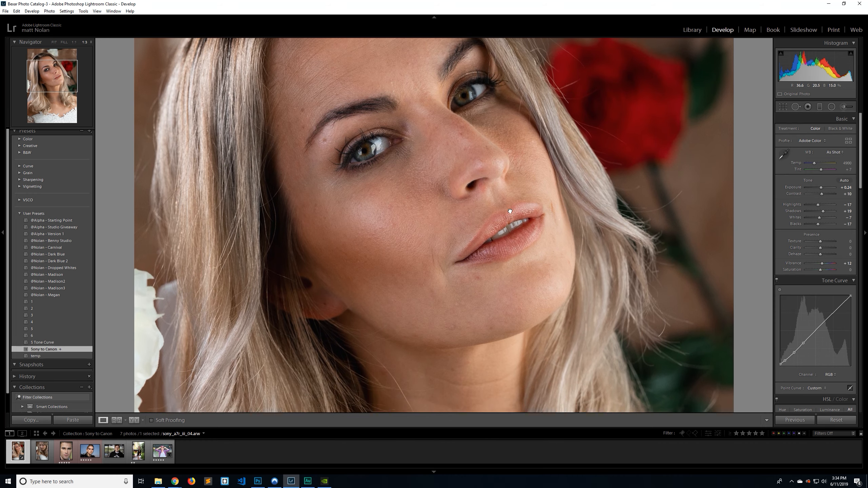
left_click(621, 214)
left_click(622, 214)
key("backslash")
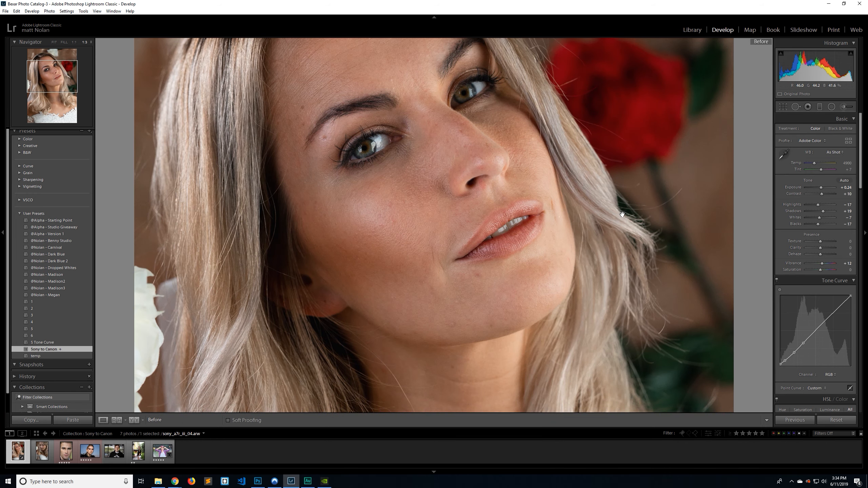
key("backslash")
left_click(578, 215)
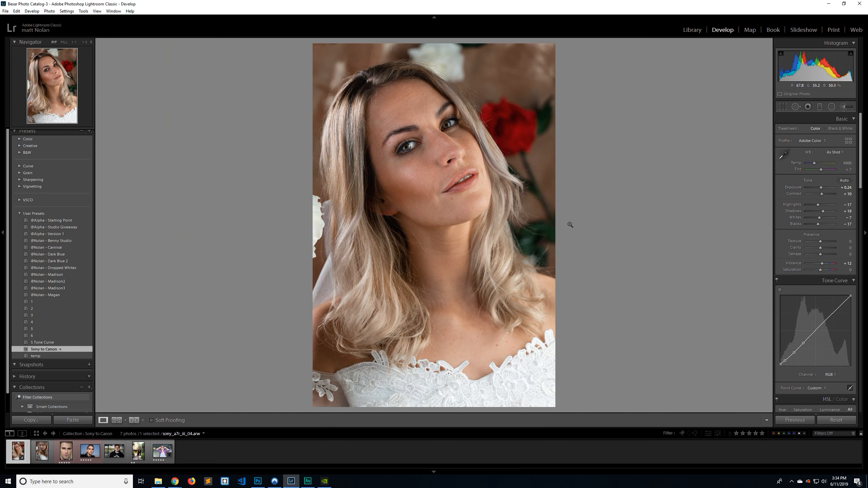
Review the preset's Basic, Tone Curve and HSL settings on the first portrait
scroll(861, 166, "down", 1)
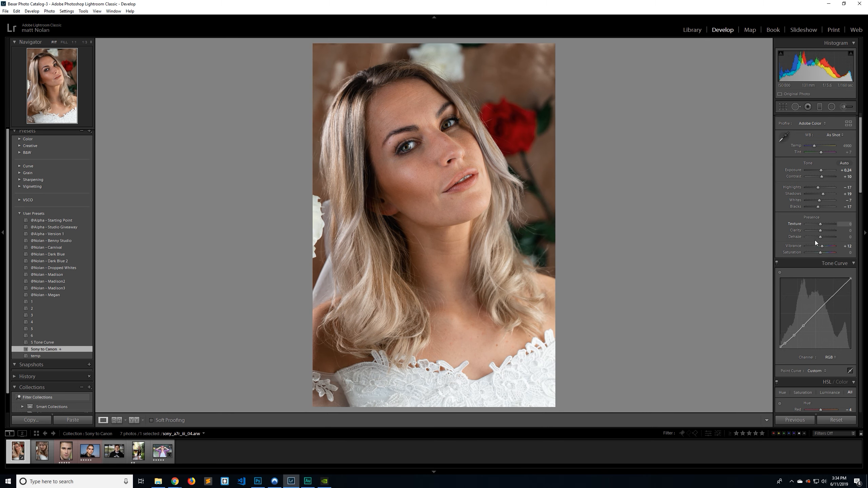
scroll(861, 188, "down", 5)
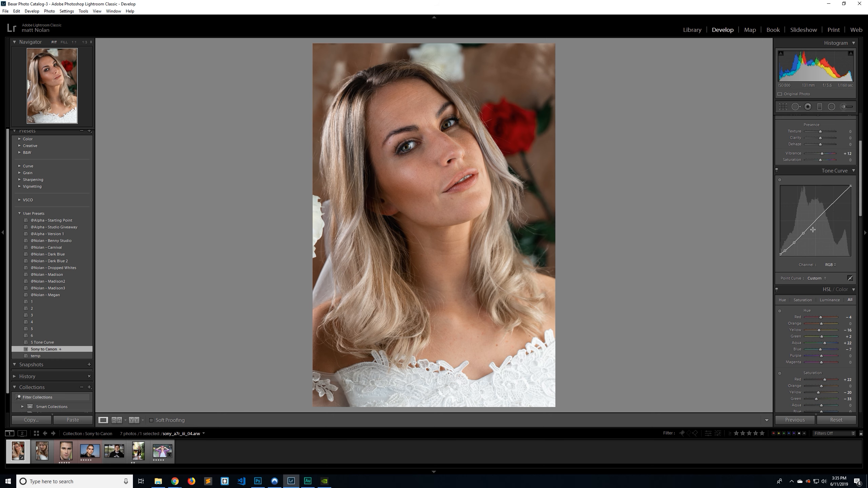
scroll(861, 212, "down", 8)
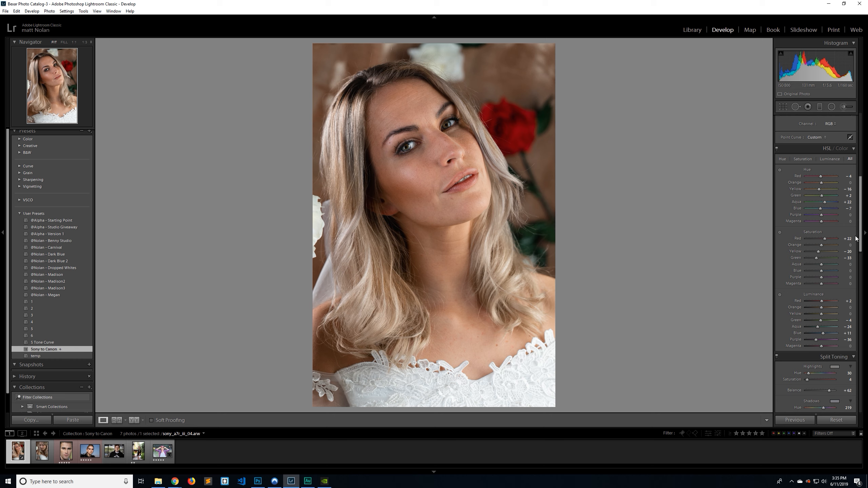
scroll(861, 245, "down", 1)
scroll(861, 245, "down", 6)
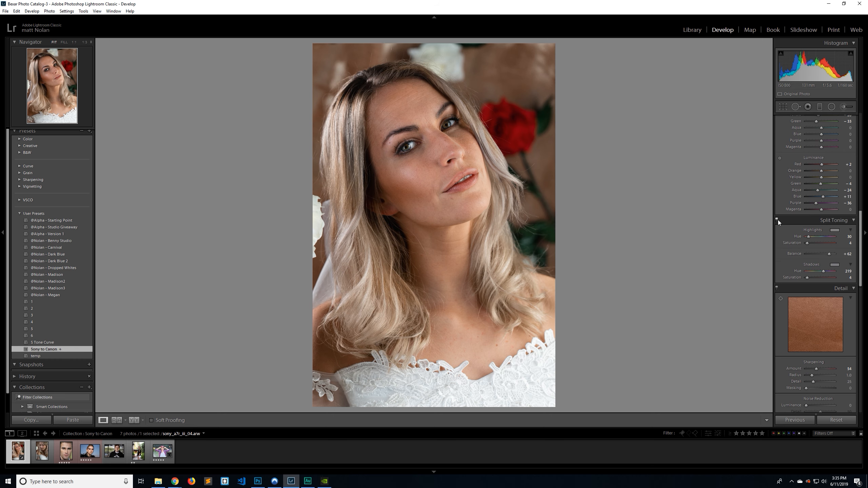
Toggle the Split Toning adjustments off and on to judge their effect on the portrait
left_click(777, 219)
left_click(776, 219)
left_click(775, 219)
left_click(777, 220)
left_click(776, 219)
left_click(776, 220)
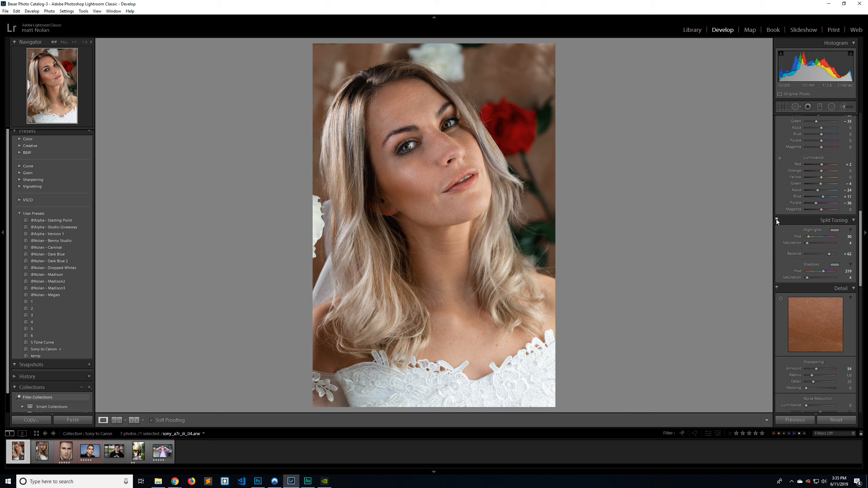
Toggle the lens profile corrections off and on to compare the portrait, leaving them enabled
scroll(861, 251, "down", 6)
scroll(861, 252, "down", 10)
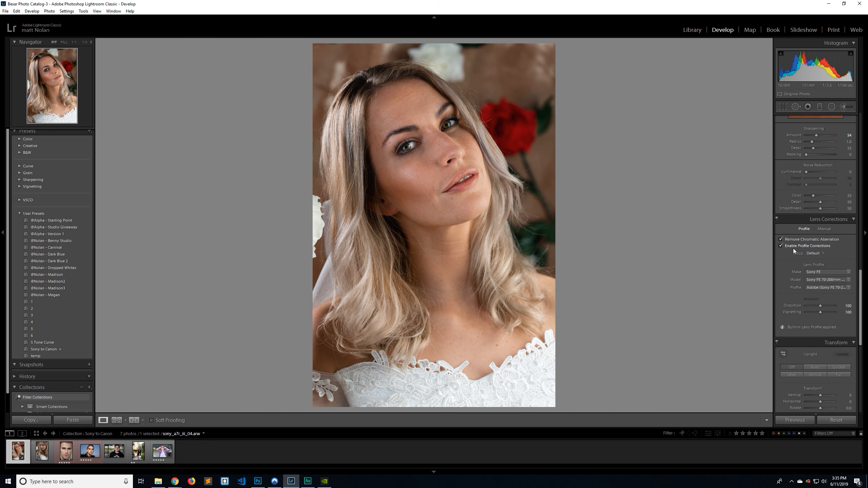
left_click(803, 246)
left_click(803, 246)
left_click(803, 246)
left_click(803, 246)
Toggle the Calibration adjustments off and on to compare the portrait's colours
scroll(861, 314, "down", 8)
left_click_drag(861, 314, 861, 351)
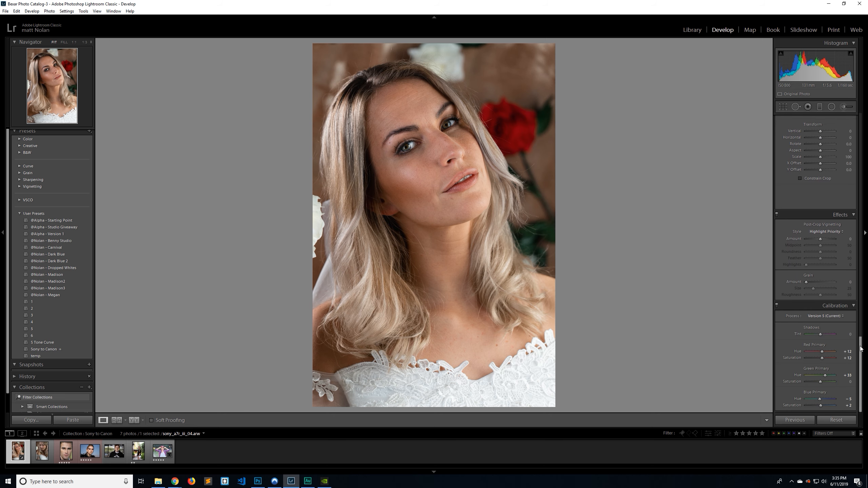
left_click(777, 306)
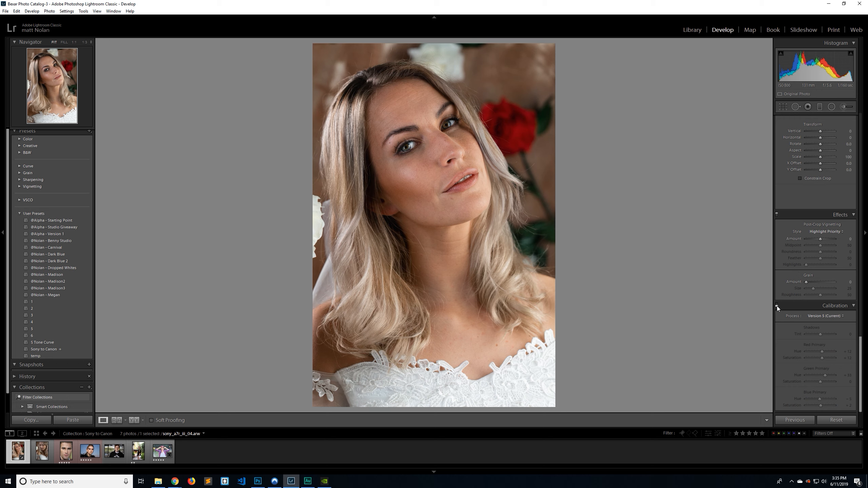
left_click(777, 307)
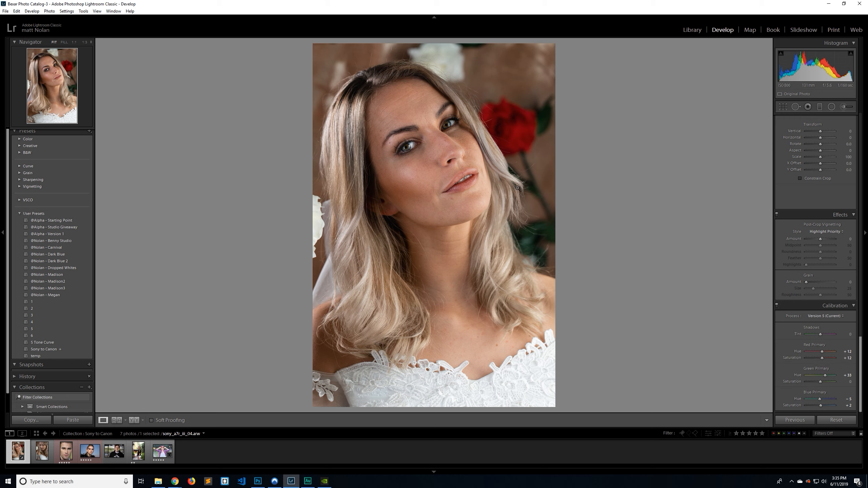
Inspect the second bridal photo's face up close and apply the Sony to Canon preset to that photo
left_click(42, 451)
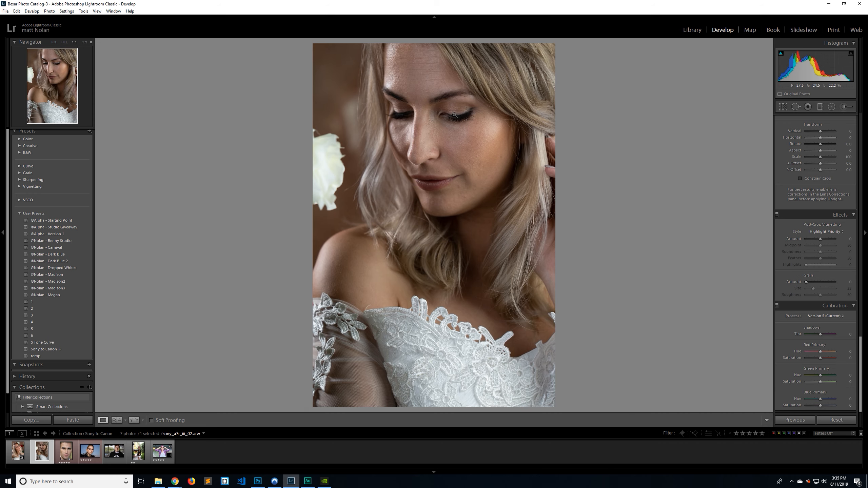
left_click(452, 116)
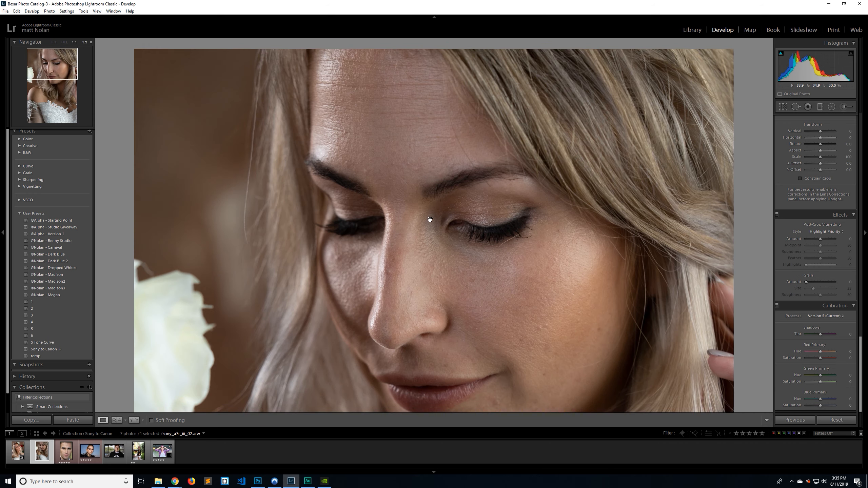
left_click_drag(424, 234, 560, 184)
left_click(561, 184)
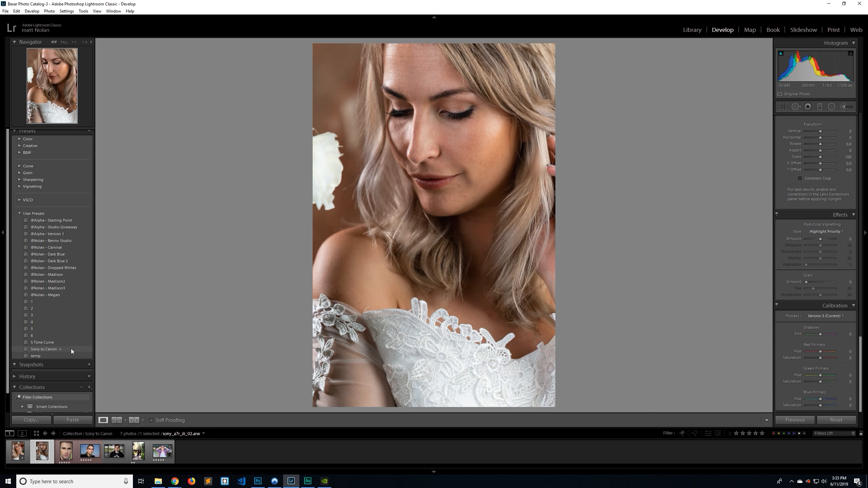
left_click(71, 349)
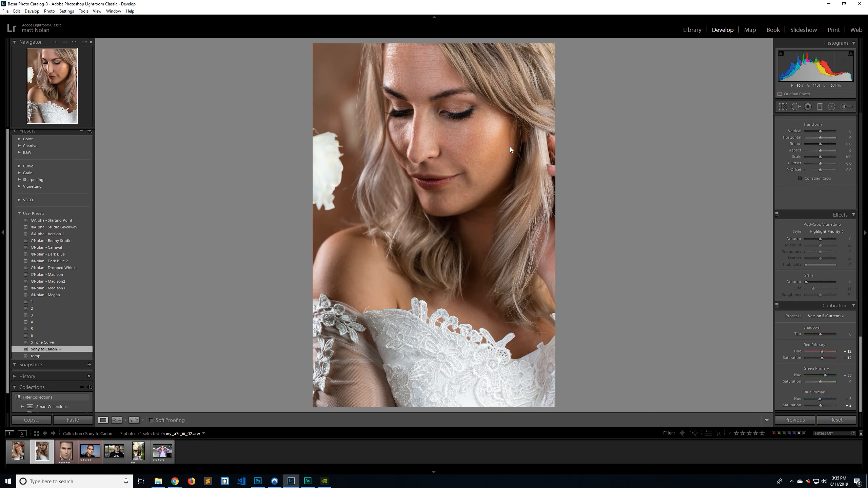
Compare the second bridal photo before and after the preset
left_click(516, 146)
left_click(483, 169)
key("backslash")
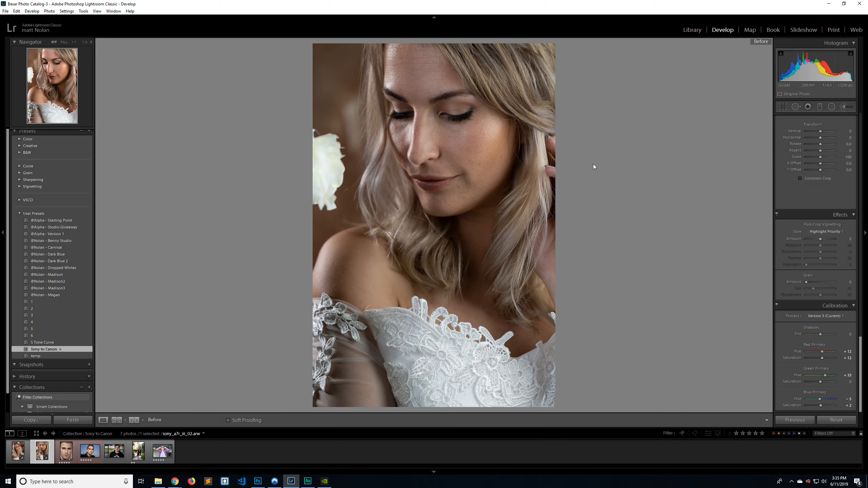
key("backslash")
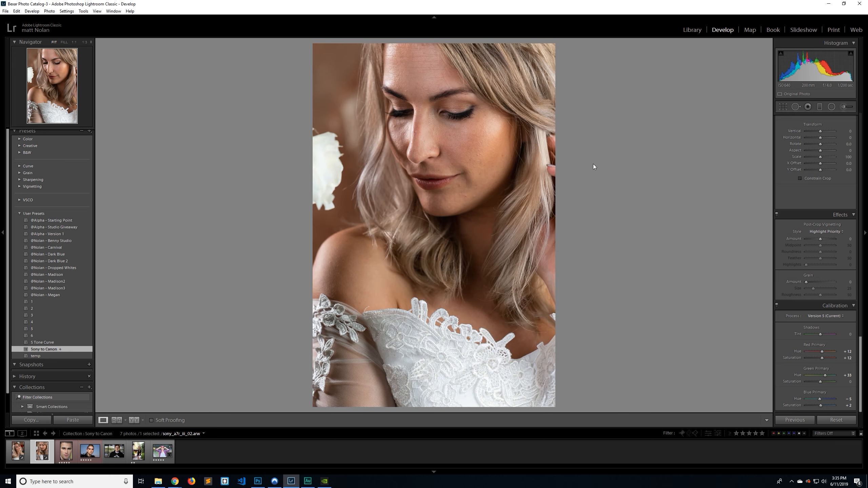
key("backslash")
Apply the Sony to Canon preset to the man's face close-up and the portrait of the woman against blue sky
key("Right")
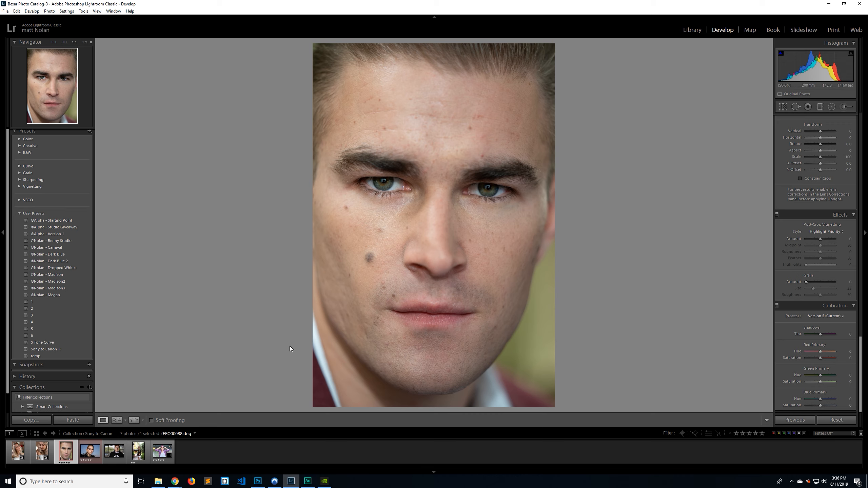
left_click(75, 347)
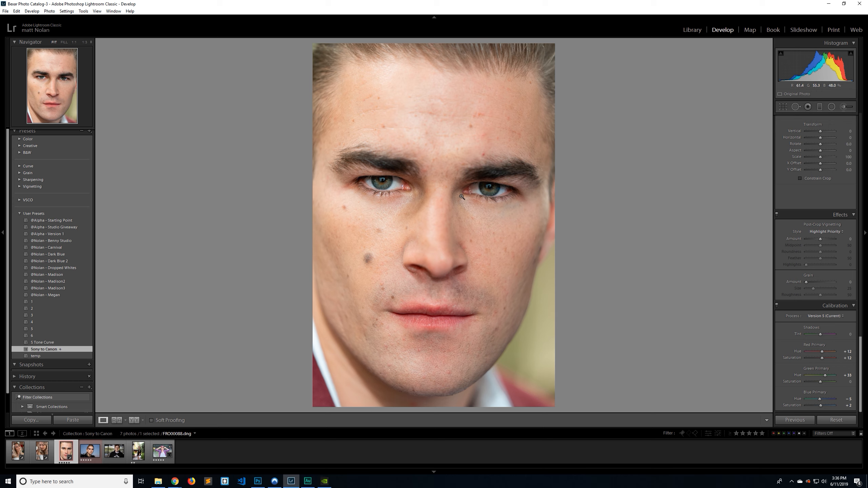
left_click(90, 451)
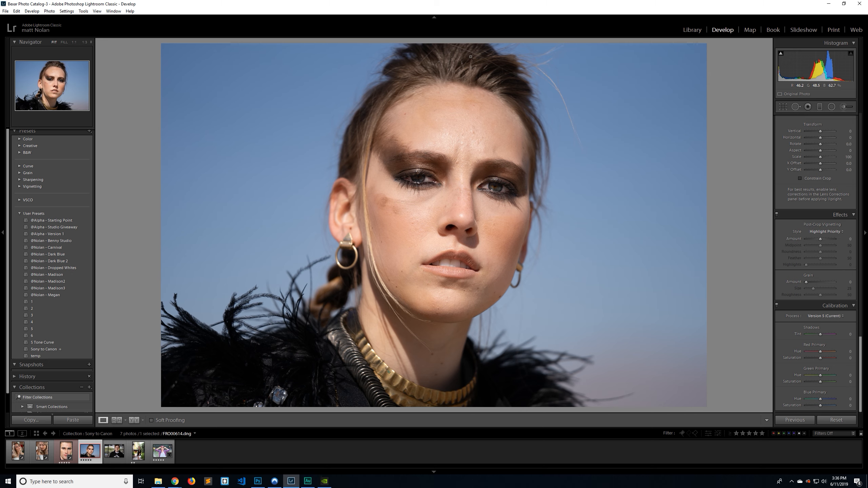
left_click(80, 349)
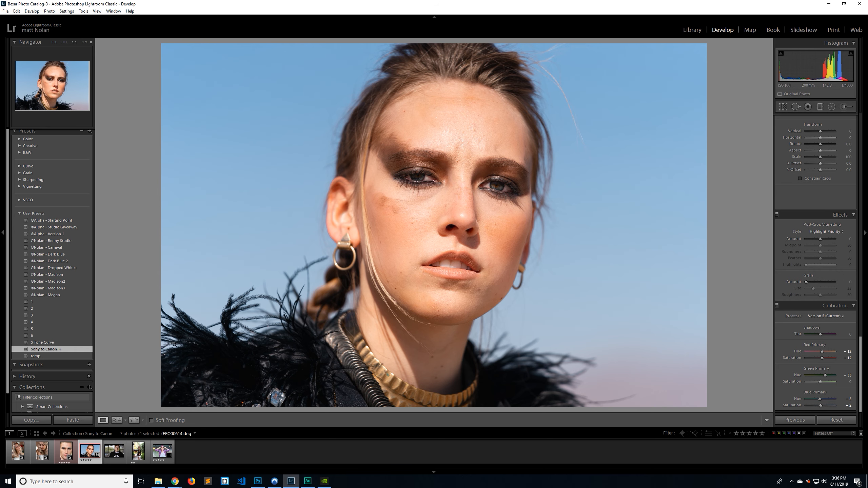
Zoom in on the portrait of the man in the black hoodie and apply the Sony to Canon preset
left_click(115, 451)
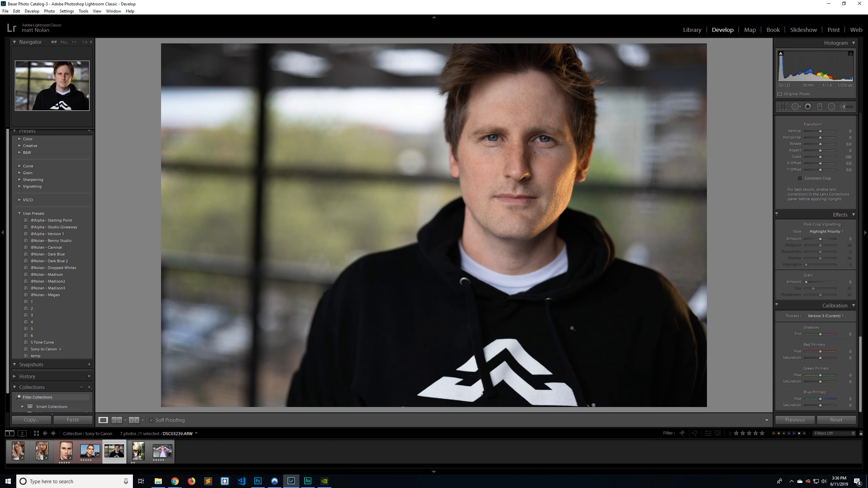
left_click_drag(557, 196, 476, 204)
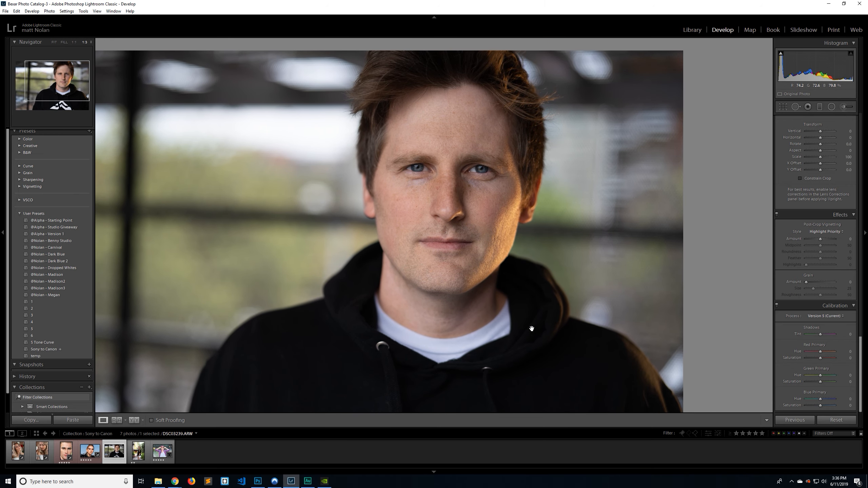
mouse_move(517, 252)
left_mouse_down()
mouse_move(526, 262)
mouse_move(532, 253)
left_mouse_up()
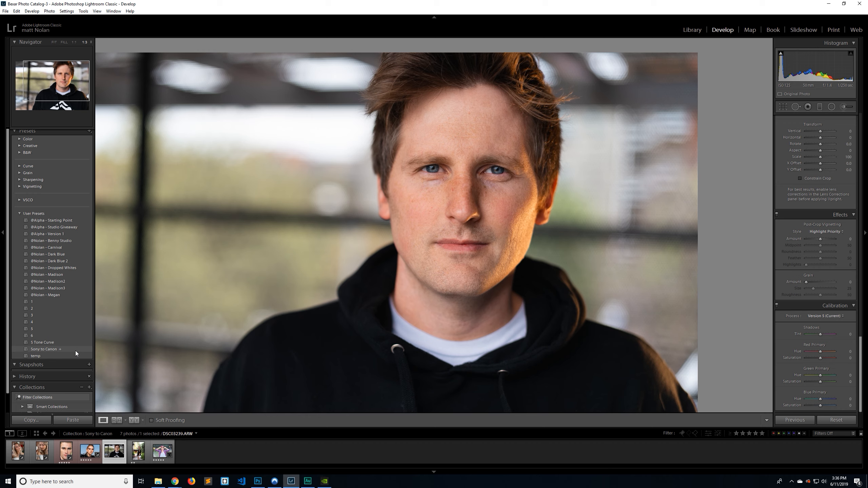
left_click(75, 349)
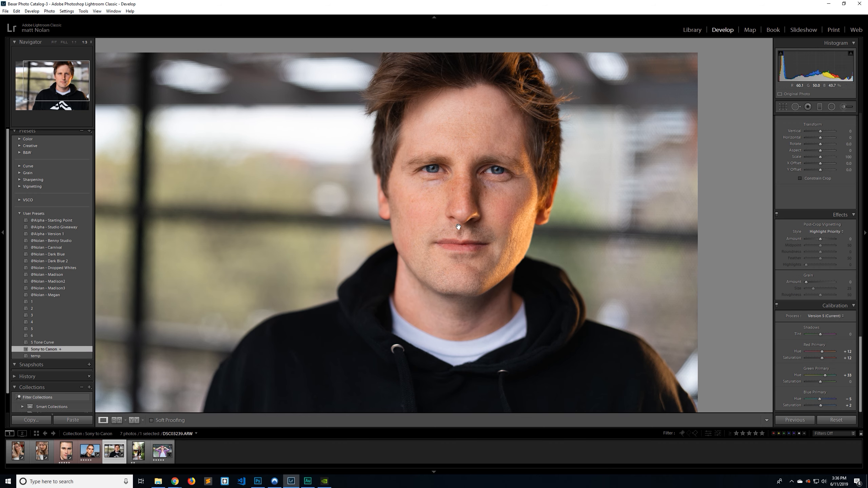
Examine the face of the man in the black hoodie up close and bring up the photo of the woman in the black blouse
left_click(469, 225)
left_click(539, 177)
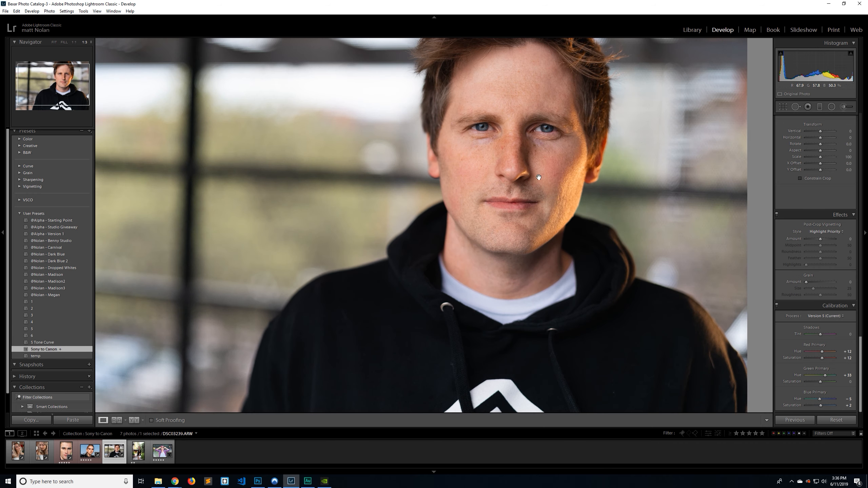
left_click_drag(465, 208, 464, 181)
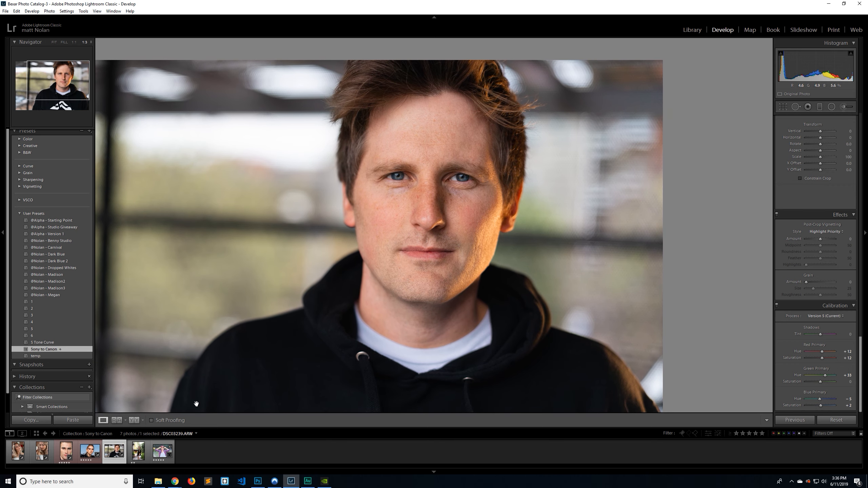
left_click(139, 451)
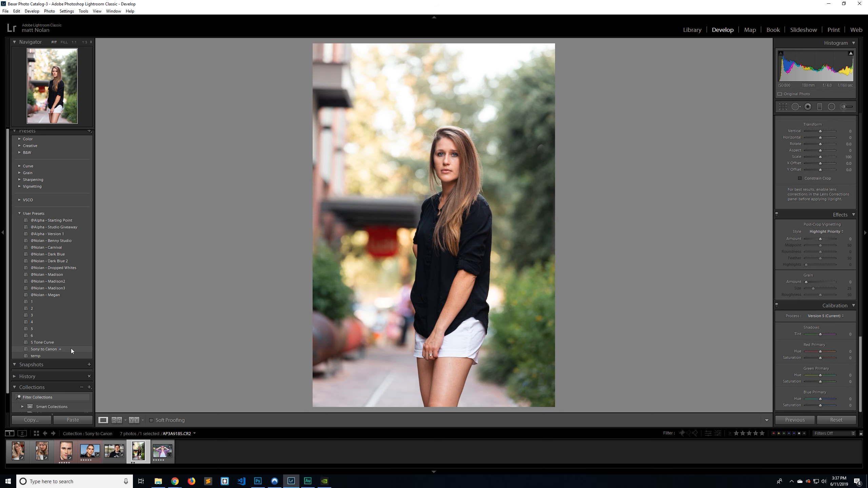
Apply the Sony to Canon preset and the Madison2 preset on top of it to the photo of the woman in the red cap
left_click(161, 453)
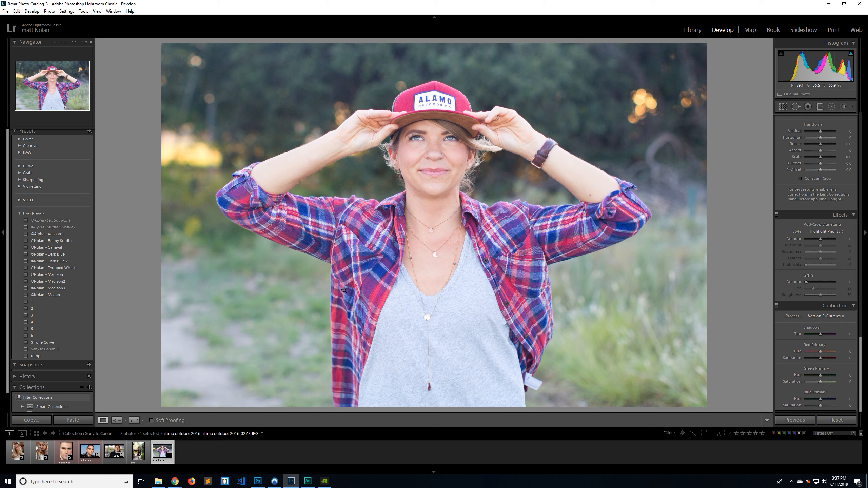
left_click(65, 348)
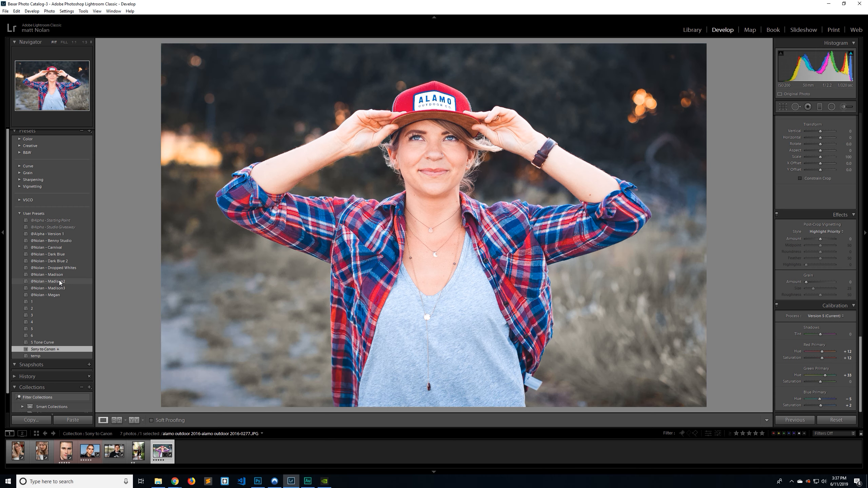
left_click(59, 281)
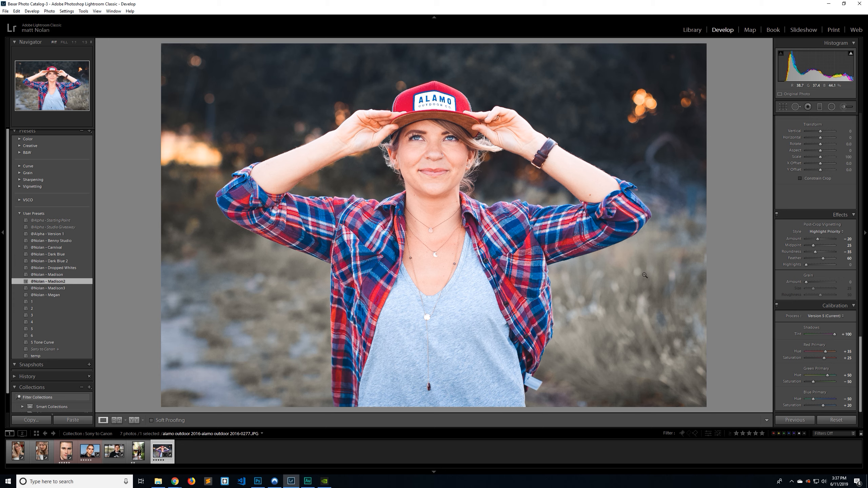
Return to the first bridal photo and show the Apply on Import option of the Sony to Canon preset
left_click(28, 451)
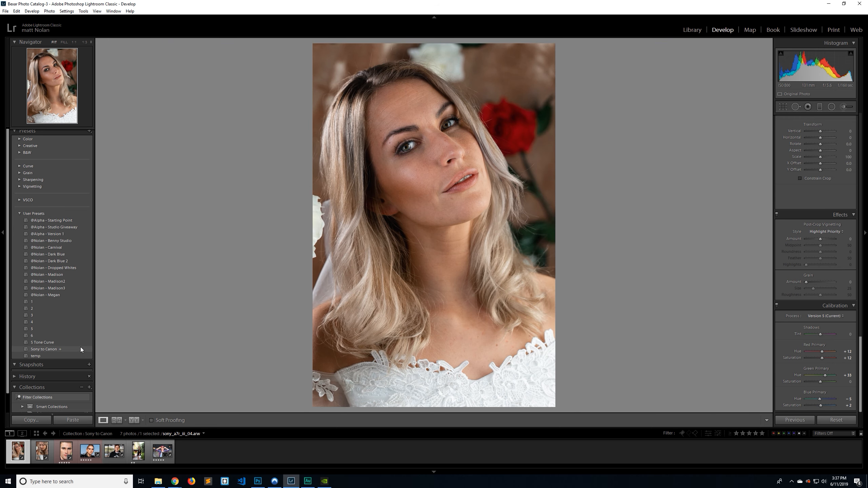
right_click(61, 349)
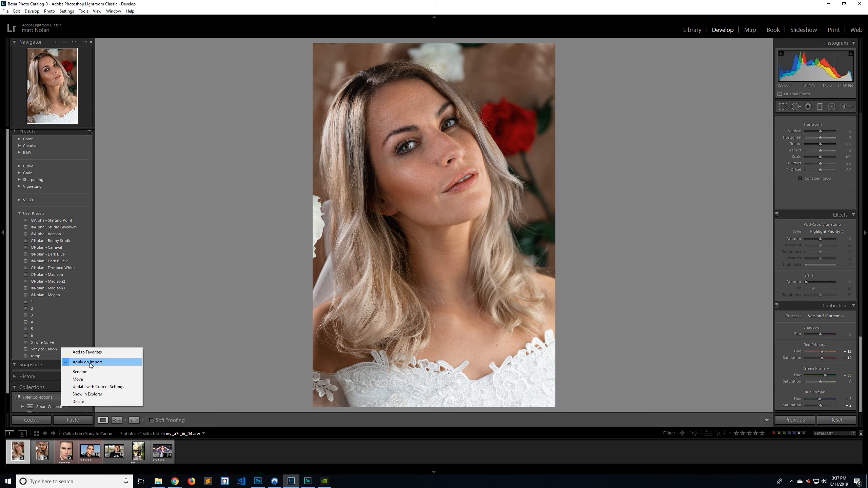
left_click(103, 363)
left_click_drag(378, 228, 461, 138)
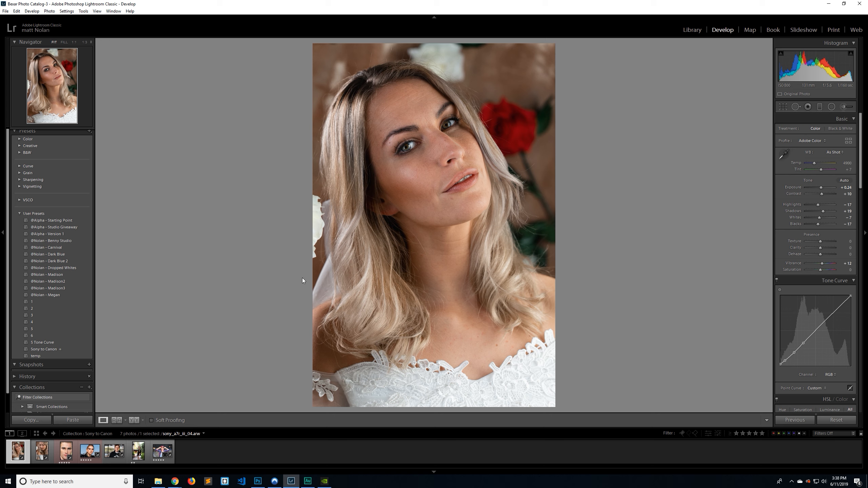
Show how to import a preset by browsing to the Downloads folder and leave without importing anything
left_click(89, 131)
left_click(111, 146)
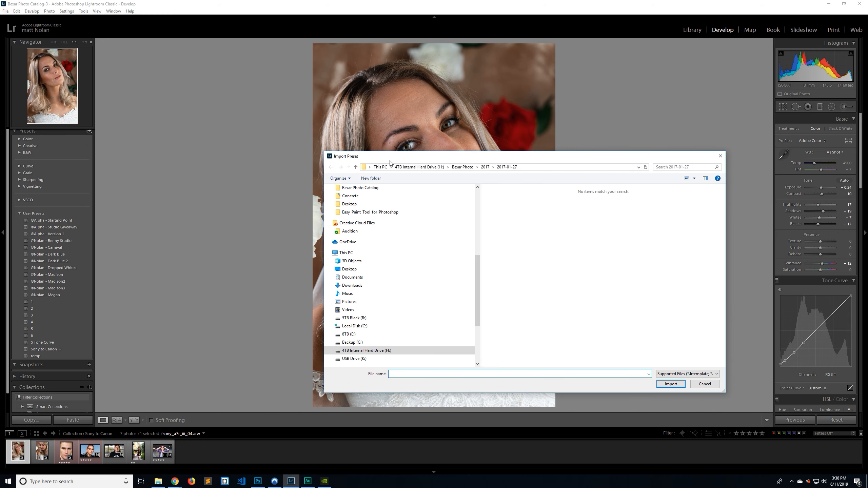
left_click(352, 286)
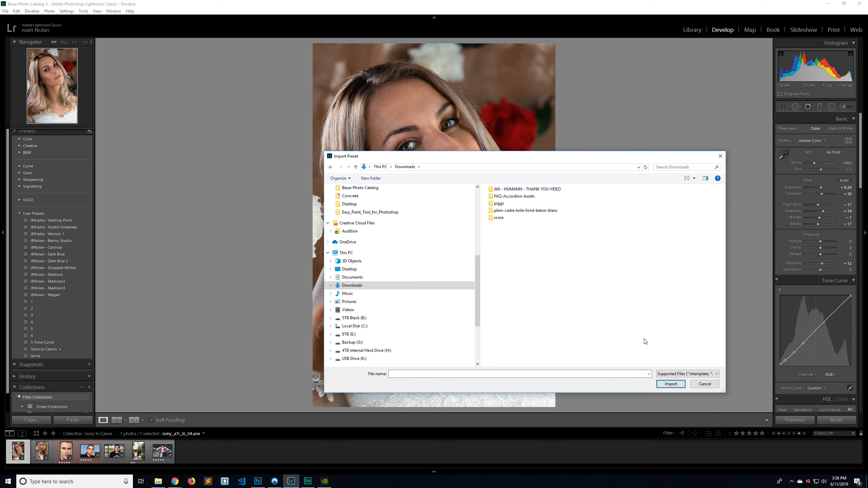
left_click(705, 383)
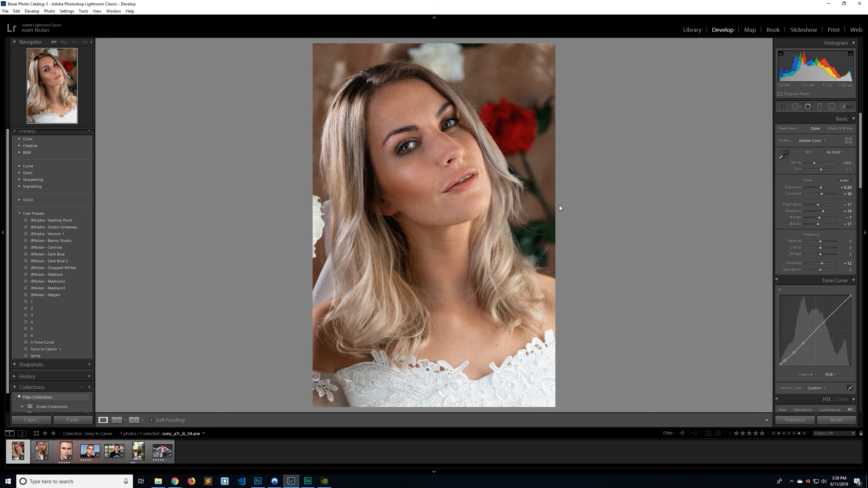